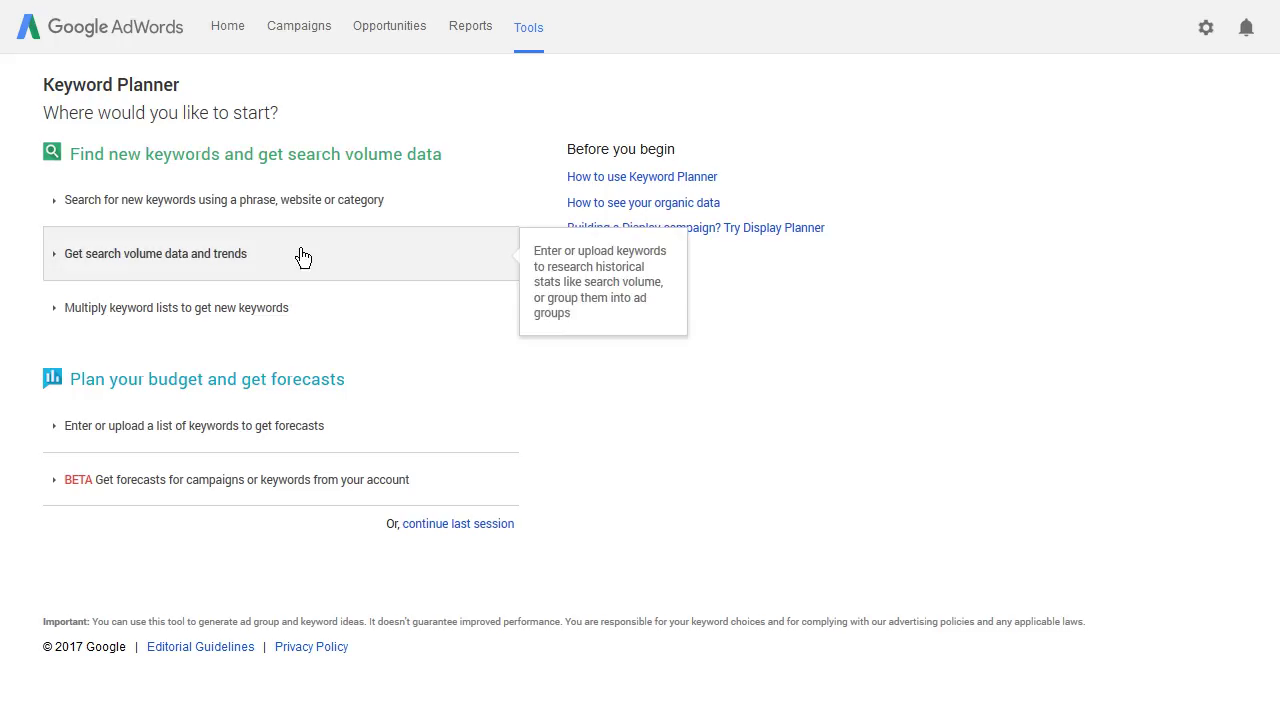
Step: Get keyword ideas for the product or service 'fishing'
{"action": "left_click", "coordinate": [192, 216]}
{"action": "left_click", "coordinate": [115, 319]}
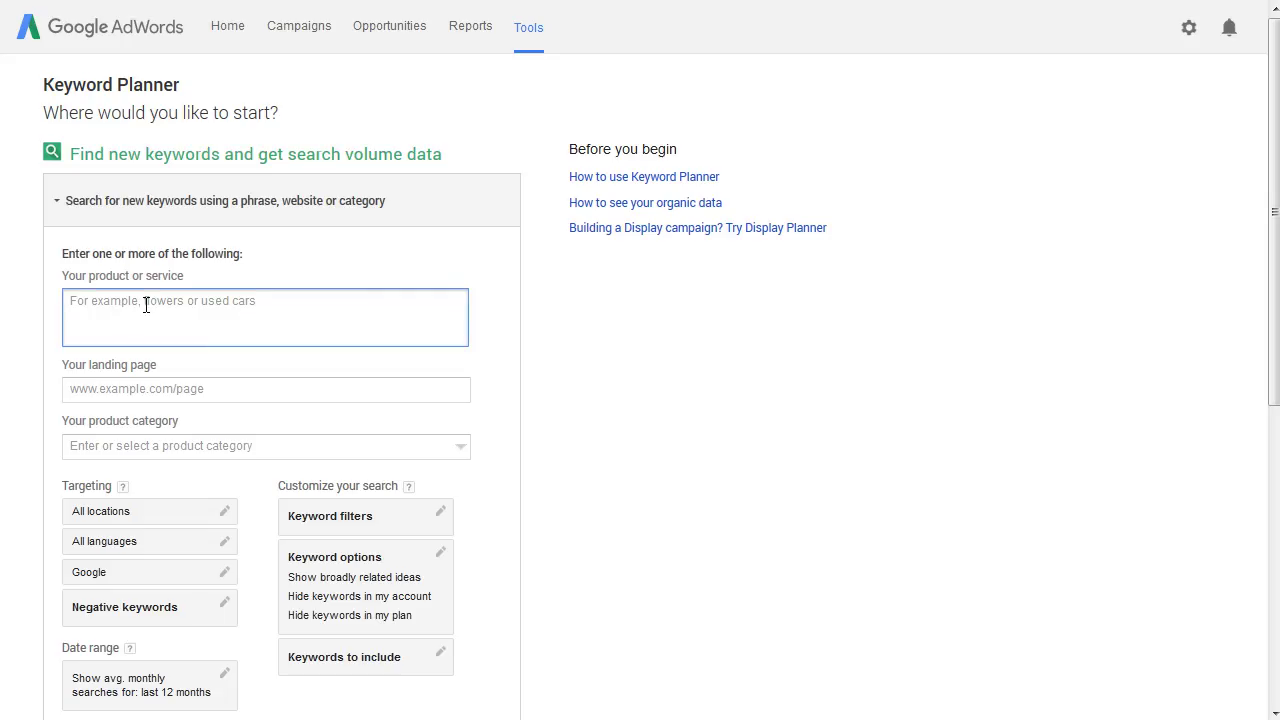
{"action": "type", "text": "fishing"}
{"action": "scroll", "coordinate": [491, 300], "scroll_direction": "down", "scroll_amount": 2}
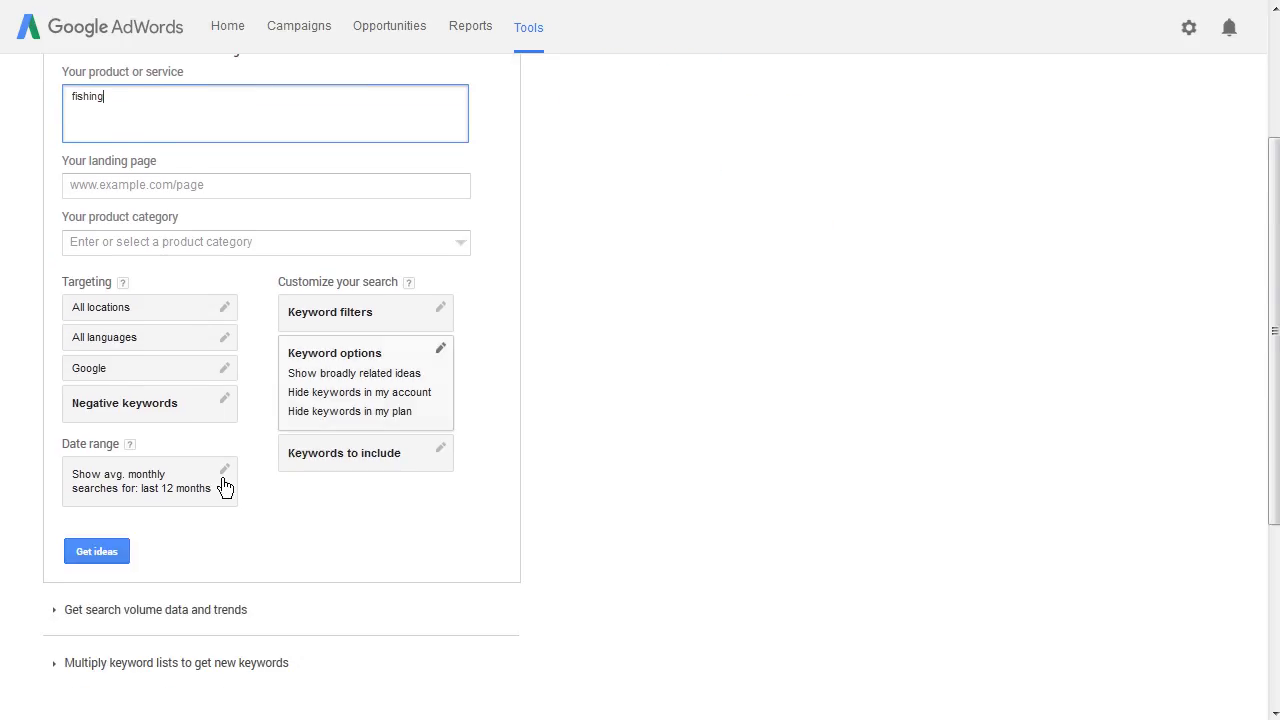
{"action": "left_click", "coordinate": [96, 551]}
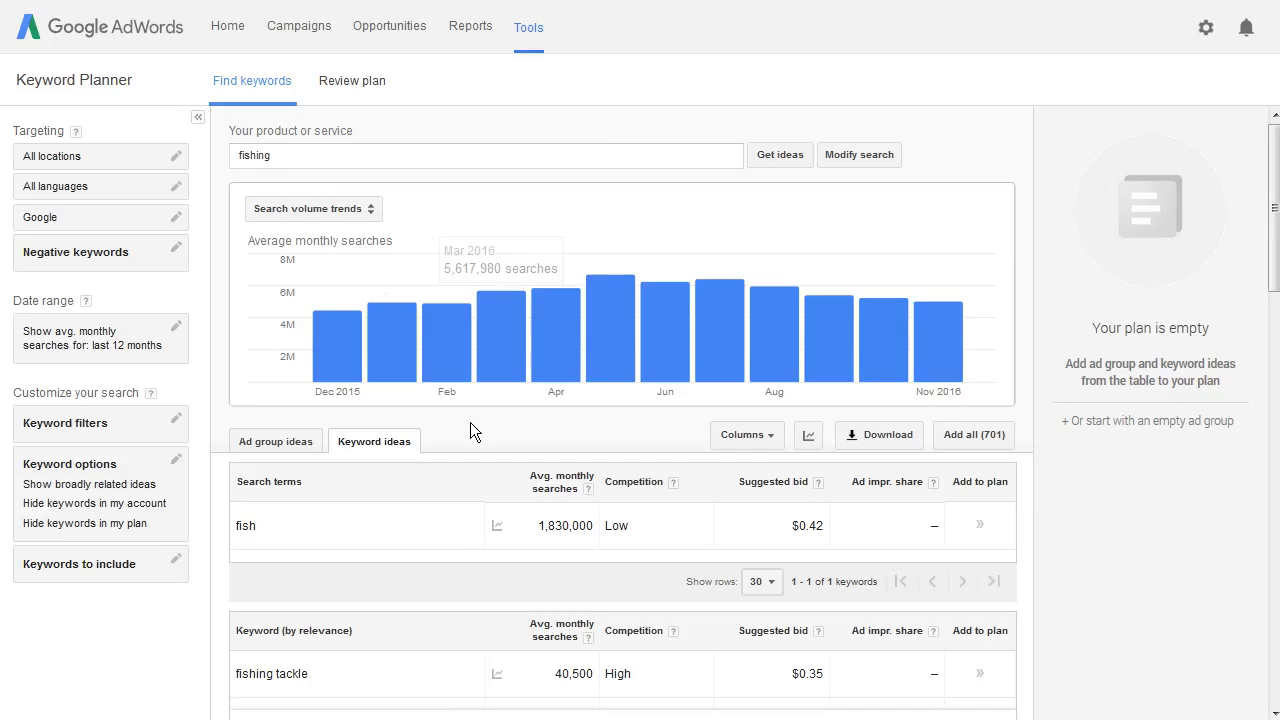
Step: Browse the 50 fishing ad group ideas, such as Fishing Pole at 51,590 searches and $0.70 bid
{"action": "left_click", "coordinate": [278, 444]}
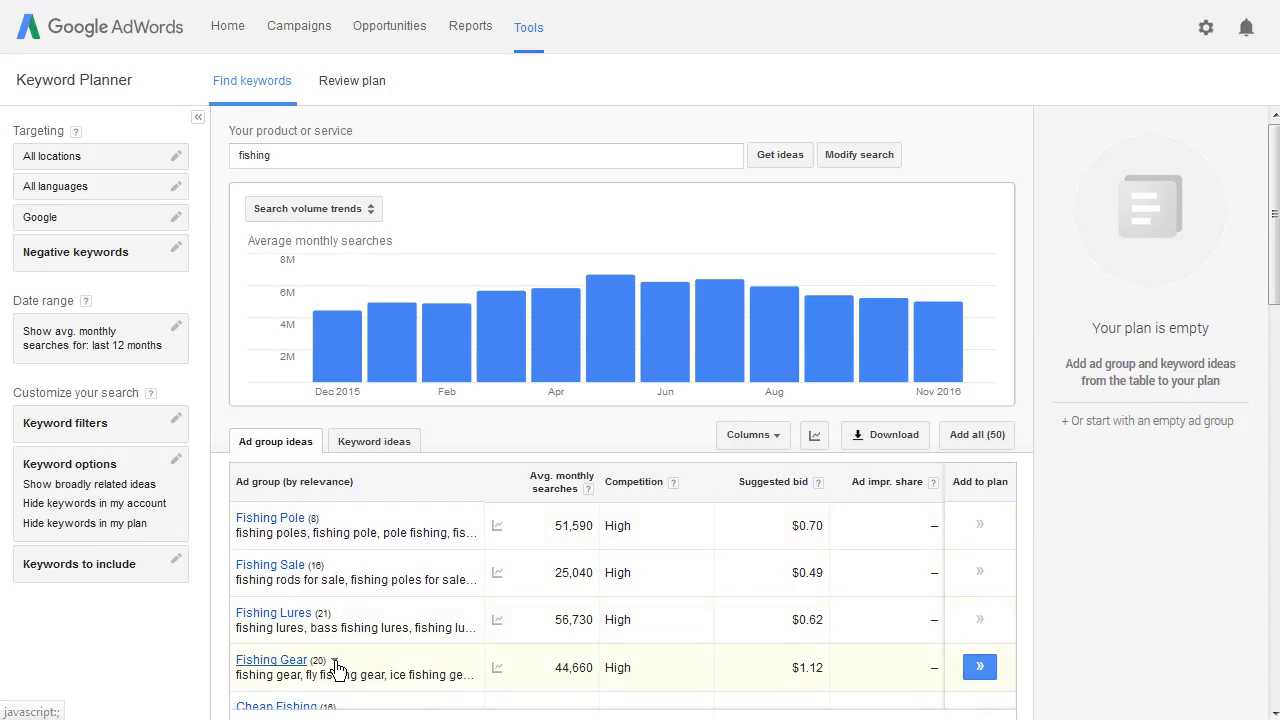
{"action": "left_click_drag", "start_coordinate": [1272, 236], "coordinate": [1277, 316]}
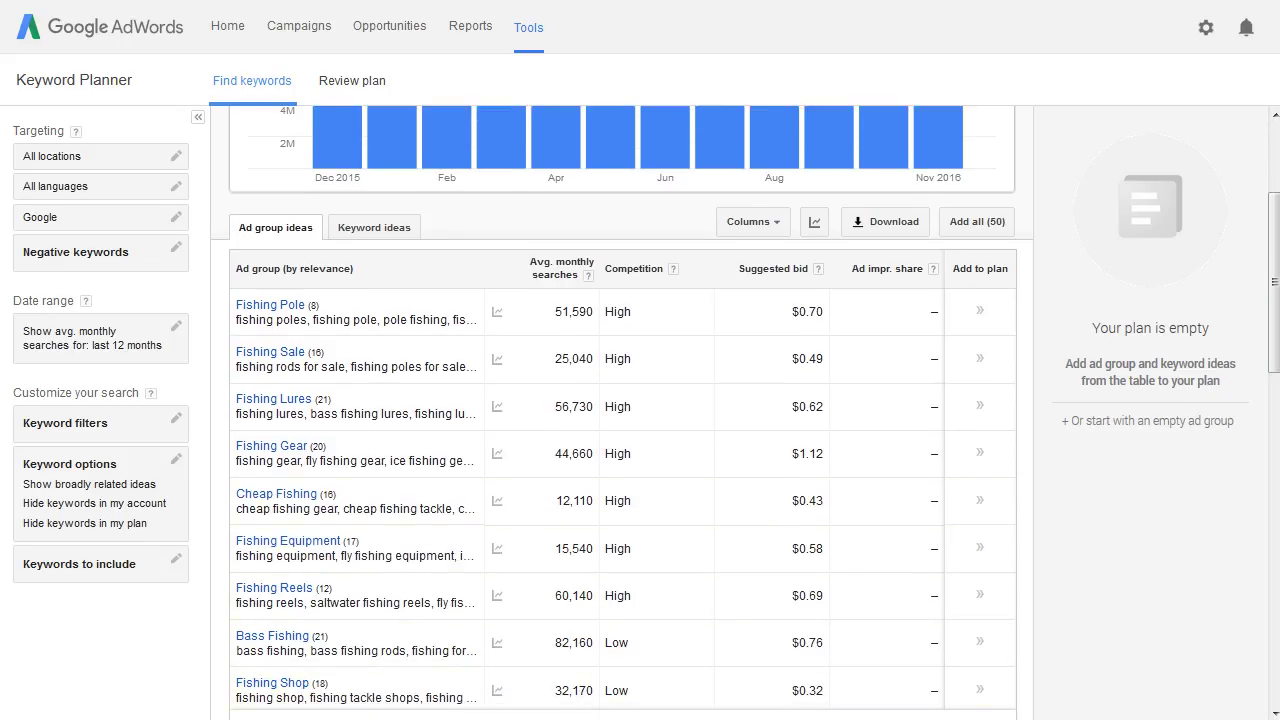
{"action": "scroll", "coordinate": [640, 400], "scroll_direction": "down", "scroll_amount": 2}
{"action": "scroll", "coordinate": [640, 400], "scroll_direction": "up", "scroll_amount": 2}
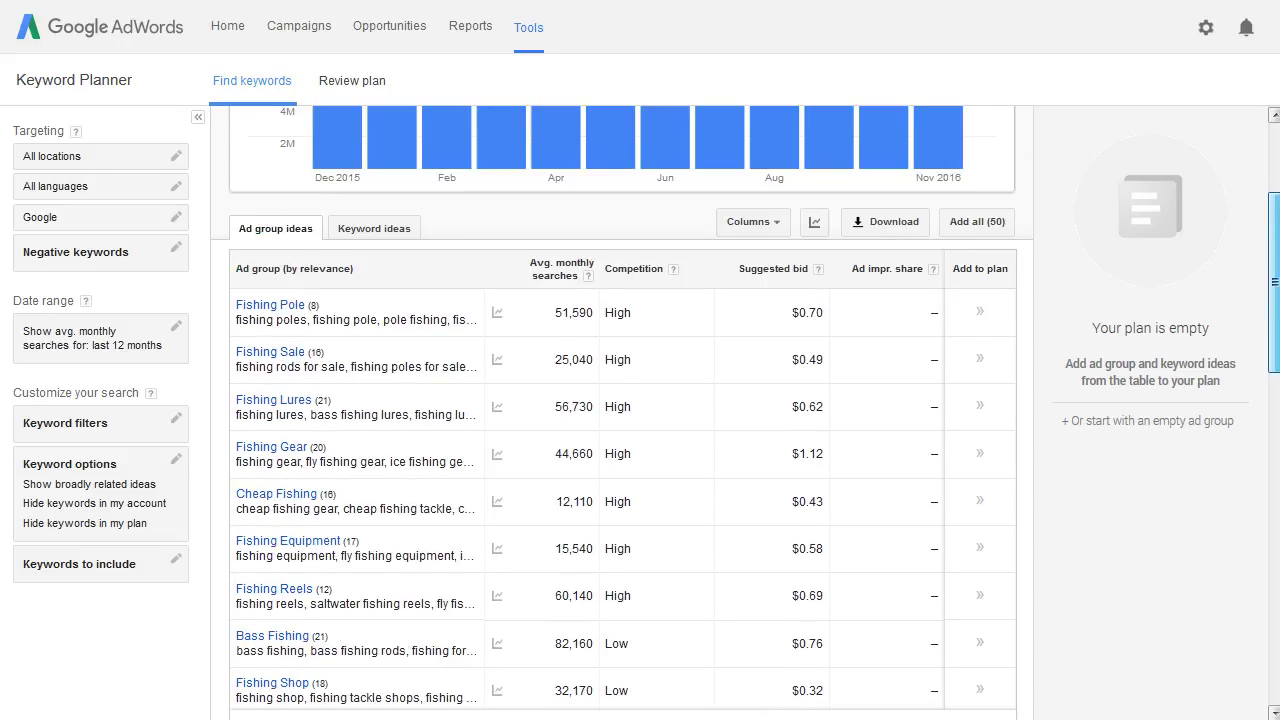
{"action": "scroll", "coordinate": [640, 400], "scroll_direction": "up", "scroll_amount": 2}
{"action": "scroll", "coordinate": [640, 400], "scroll_direction": "down", "scroll_amount": 2}
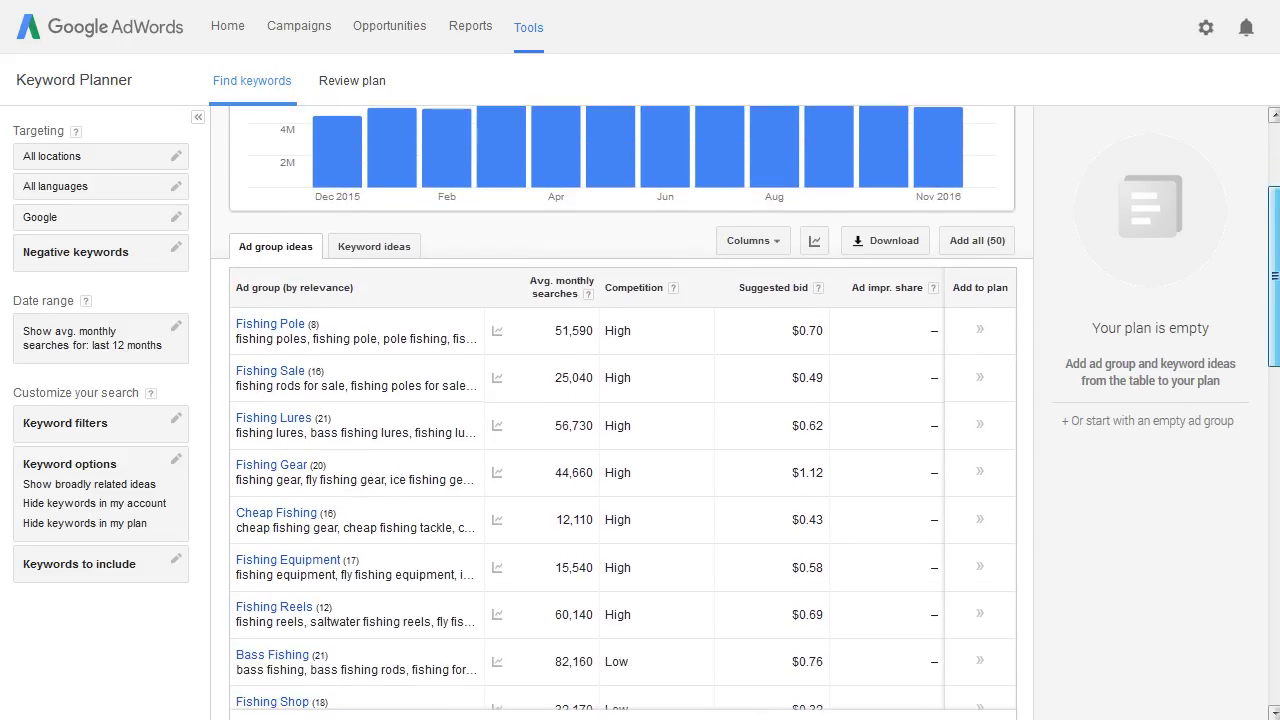
{"action": "scroll", "coordinate": [640, 400], "scroll_direction": "down", "scroll_amount": 1}
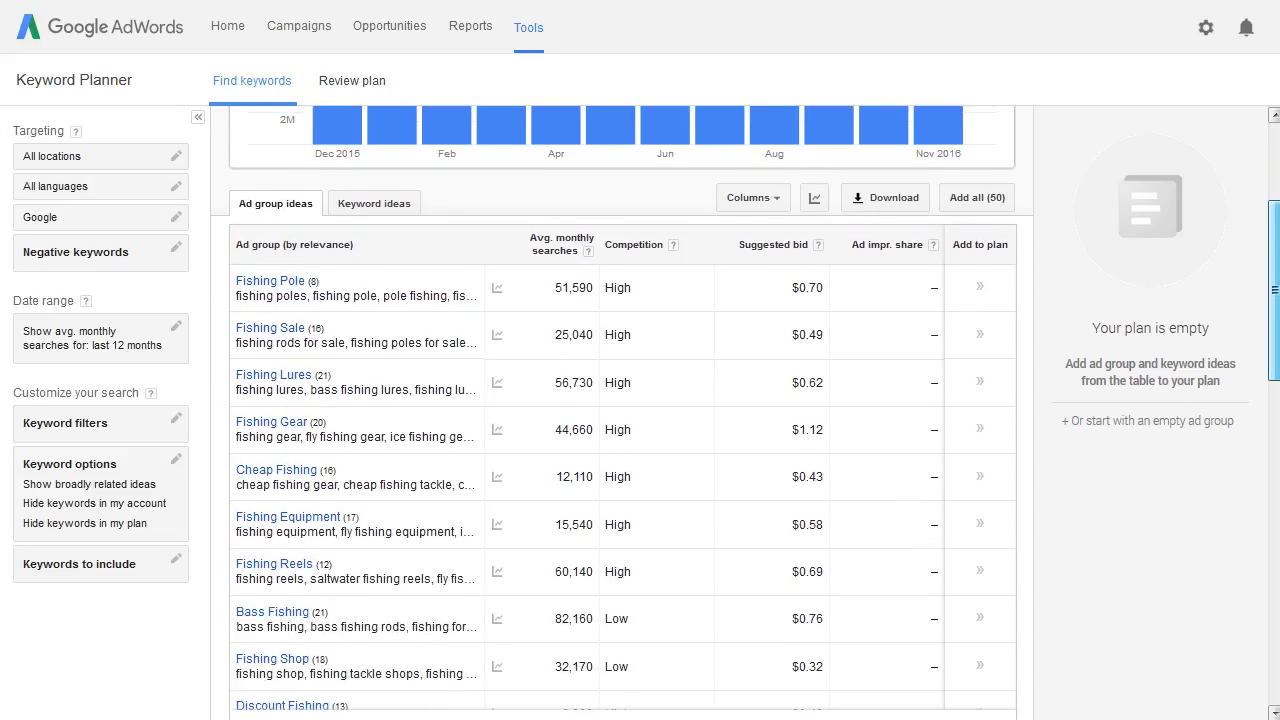
{"action": "scroll", "coordinate": [640, 400], "scroll_direction": "up", "scroll_amount": 1}
{"action": "scroll", "coordinate": [640, 400], "scroll_direction": "down", "scroll_amount": 1}
{"action": "scroll", "coordinate": [240, 278], "scroll_direction": "down", "scroll_amount": 1}
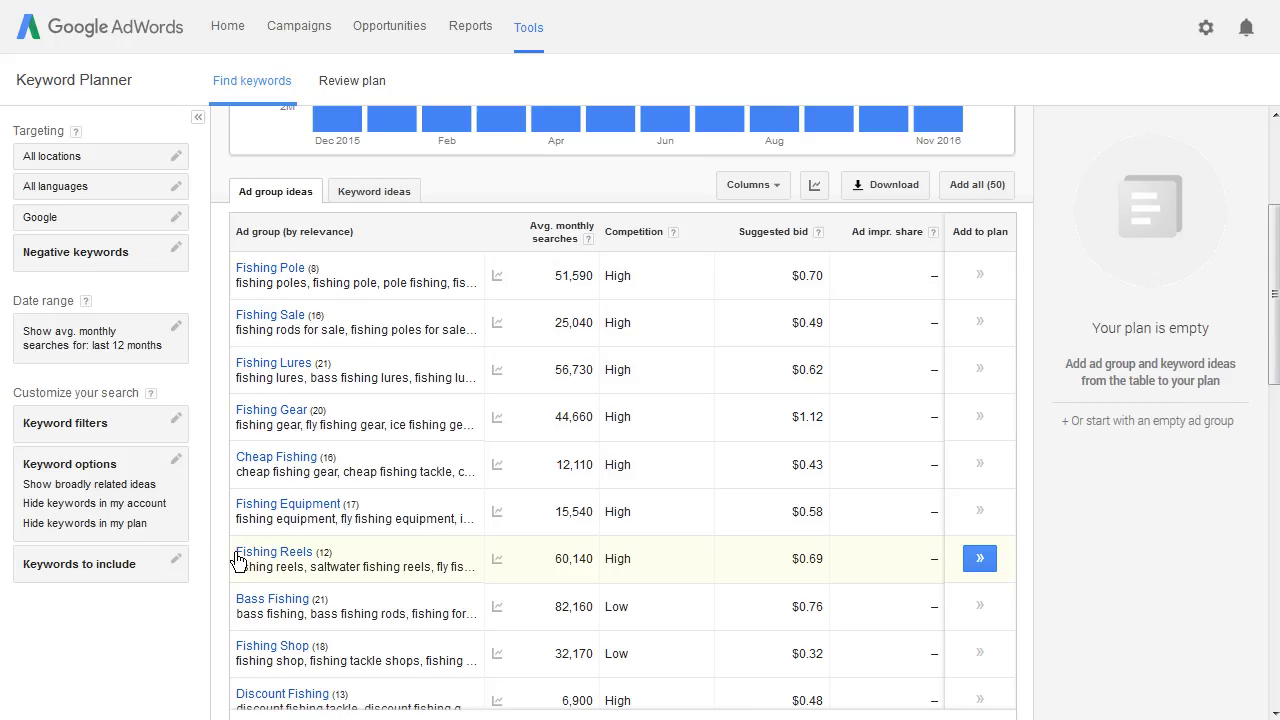
{"action": "scroll", "coordinate": [1272, 214], "scroll_direction": "up", "scroll_amount": 3}
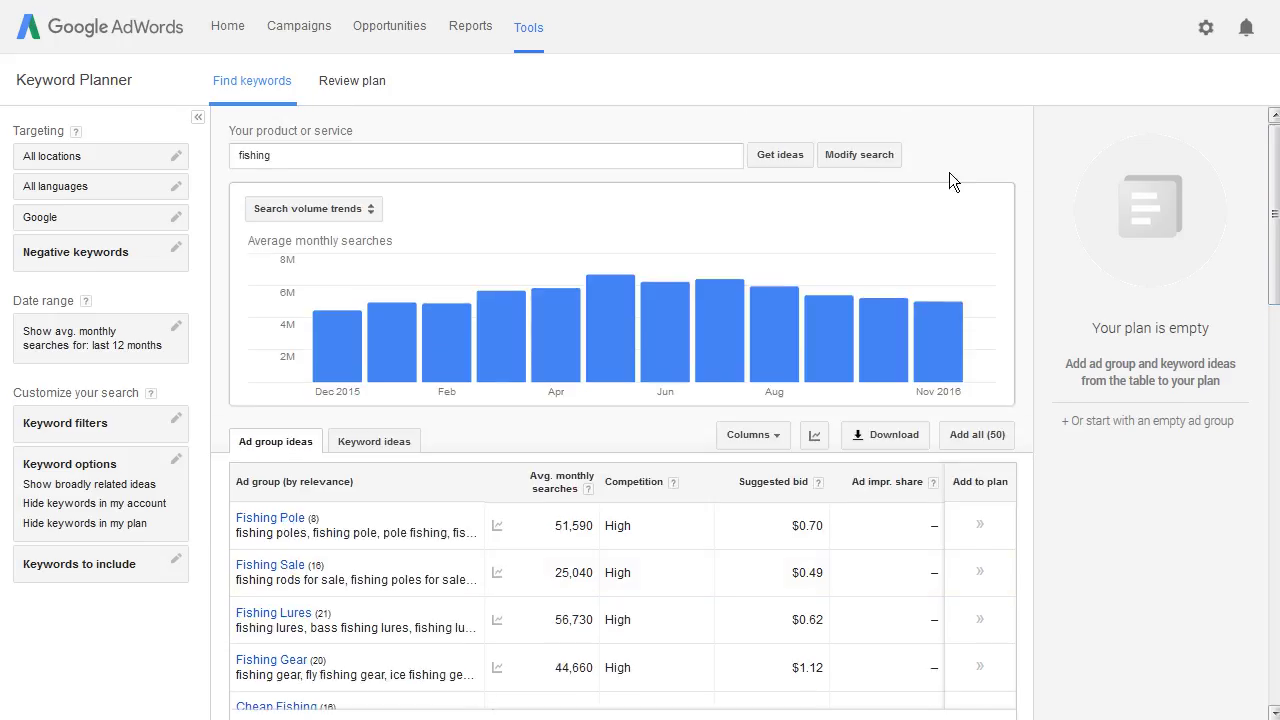
Step: Replace the search term 'fishing' with 'fishing reels' and get new keyword ideas
{"action": "left_click", "coordinate": [879, 156]}
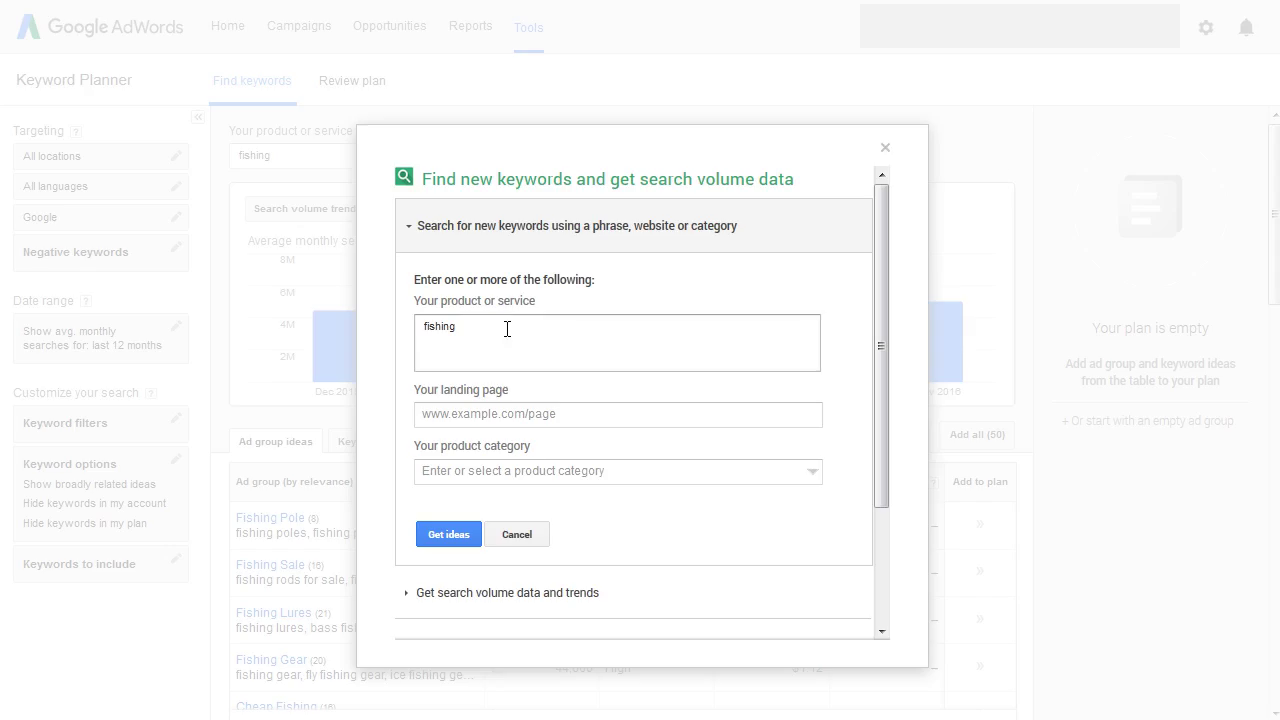
{"action": "left_click_drag", "start_coordinate": [507, 329], "coordinate": [392, 320]}
{"action": "type", "text": "fishing t"}
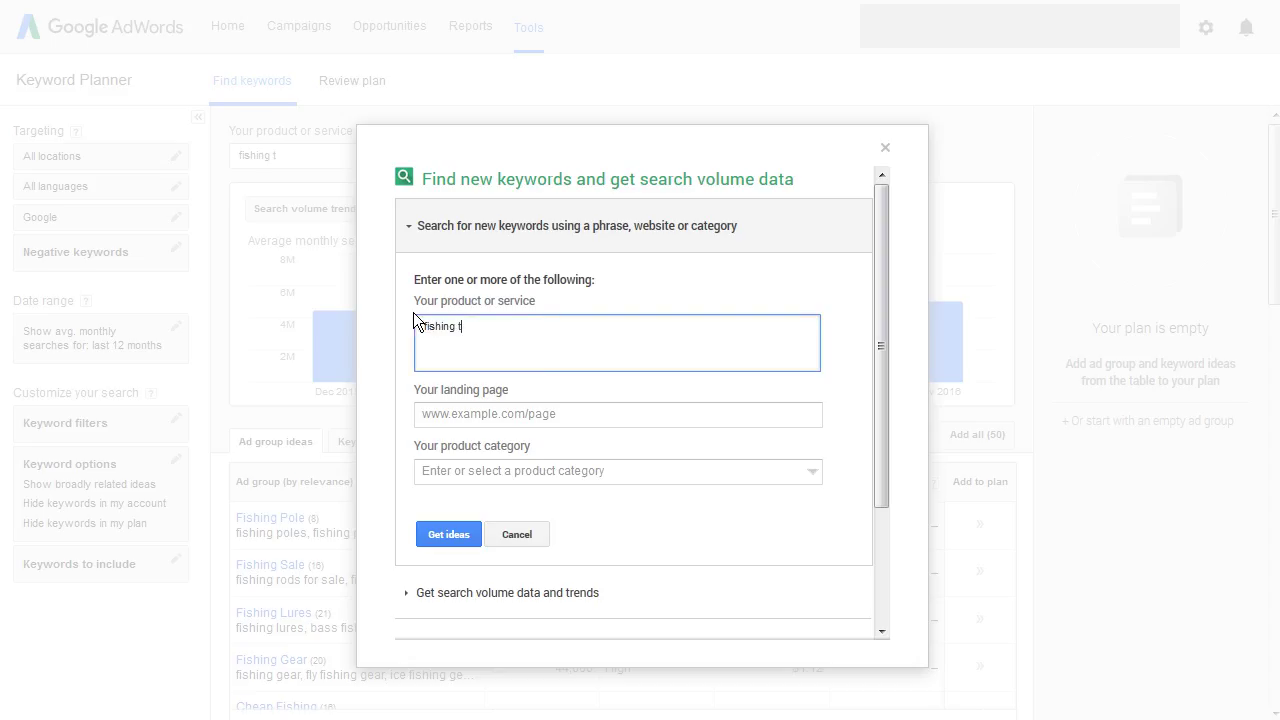
{"action": "key", "text": "BackSpace"}
{"action": "type", "text": "reels"}
{"action": "left_click", "coordinate": [443, 531]}
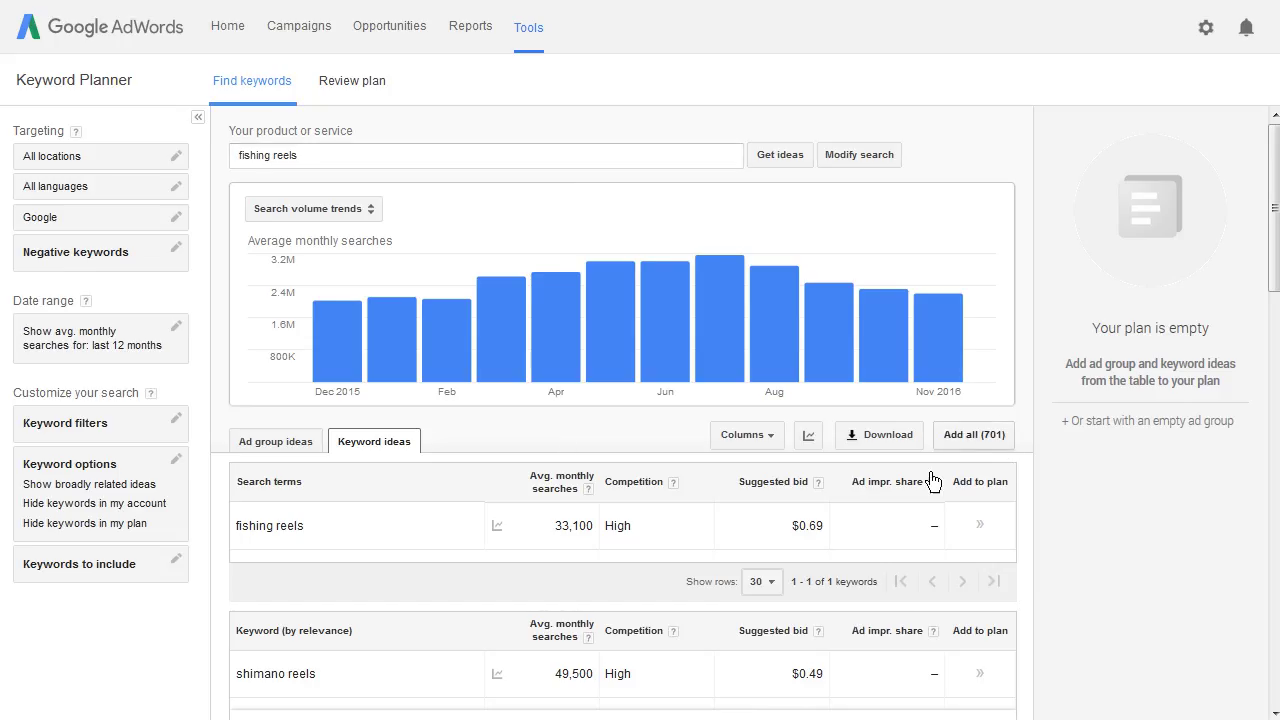
Step: Review the fishing reels keyword ideas, then reopen the search form with 'fishing reels'
{"action": "scroll", "coordinate": [1276, 263], "scroll_direction": "down", "scroll_amount": 5}
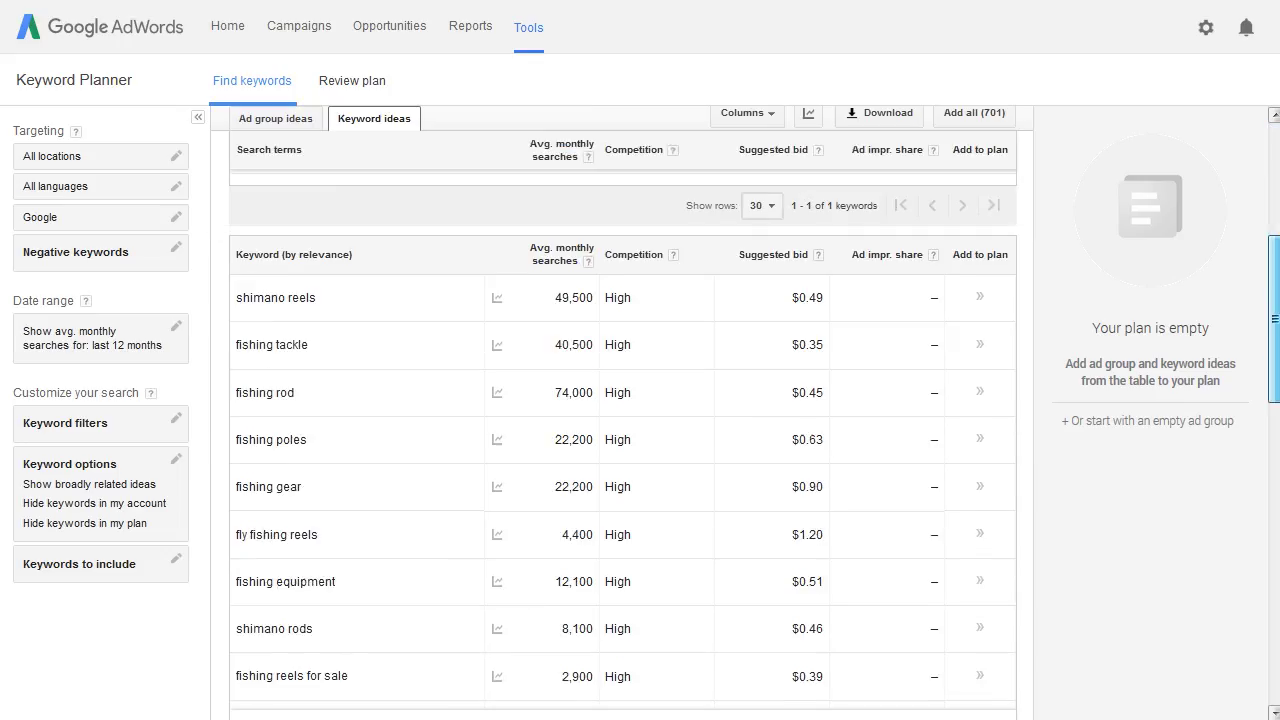
{"action": "scroll", "coordinate": [1275, 300], "scroll_direction": "up", "scroll_amount": 1}
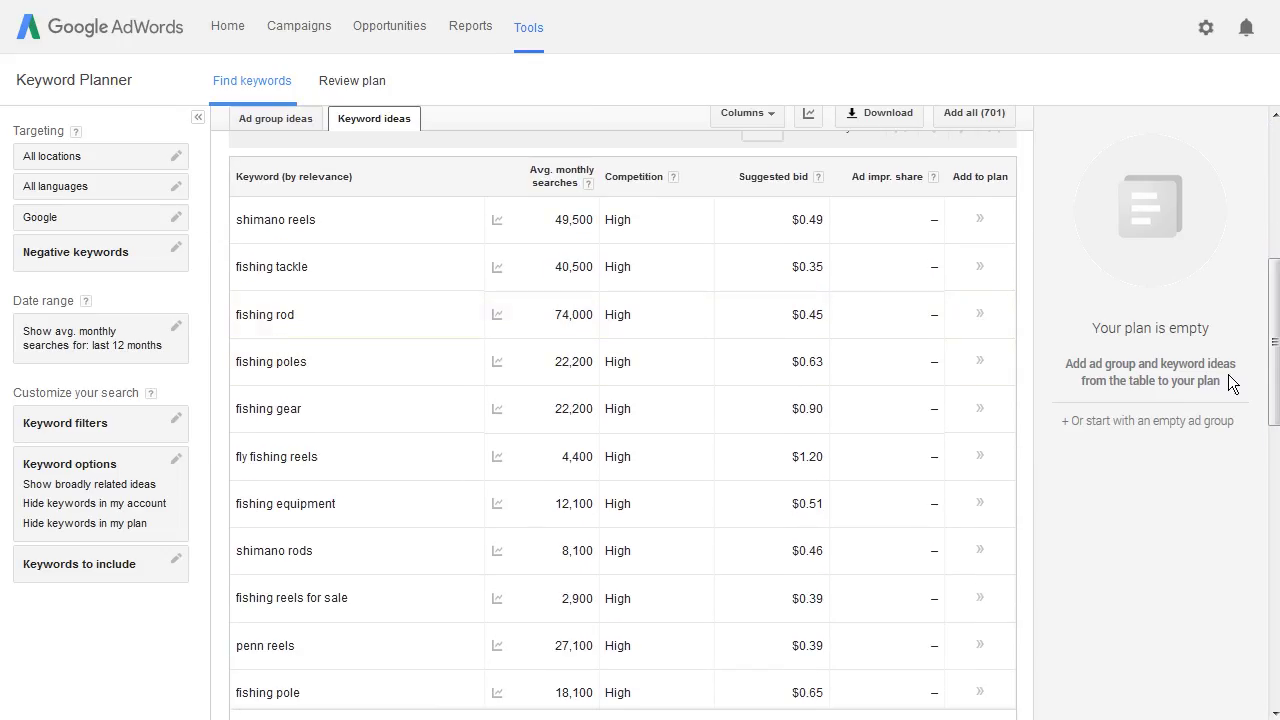
{"action": "left_click_drag", "start_coordinate": [1273, 313], "coordinate": [1268, 178]}
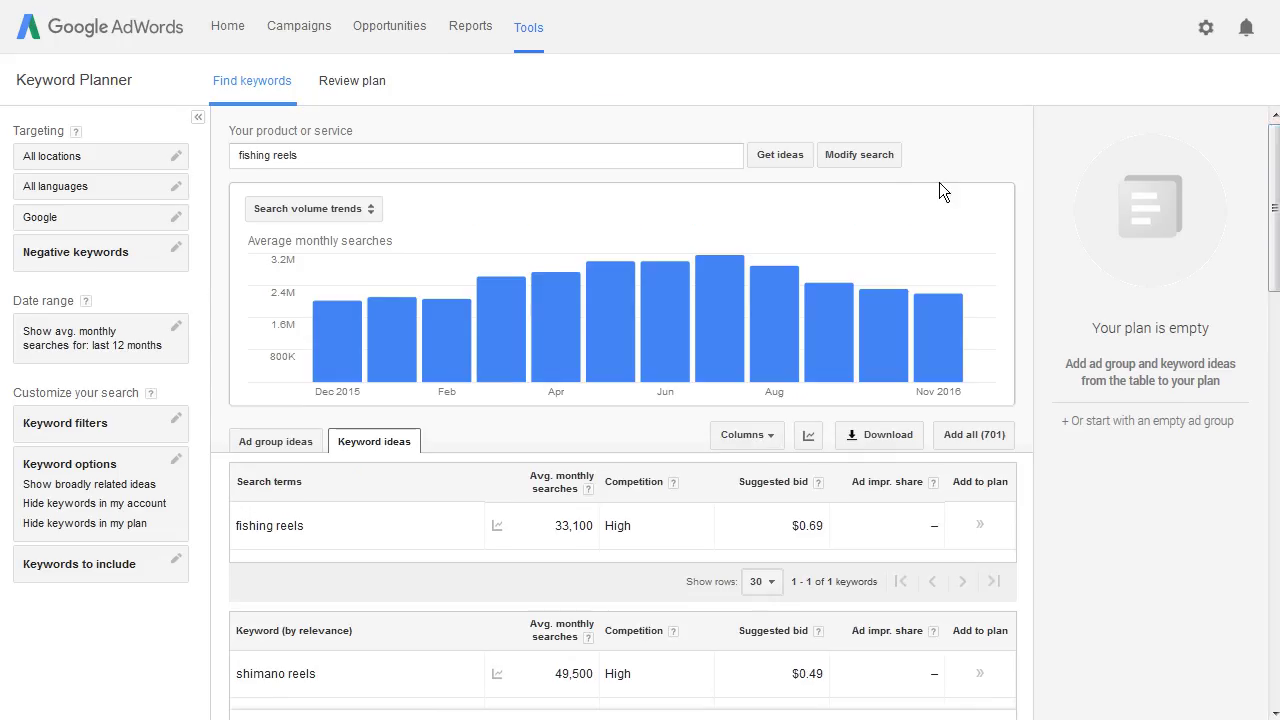
{"action": "left_click", "coordinate": [820, 154]}
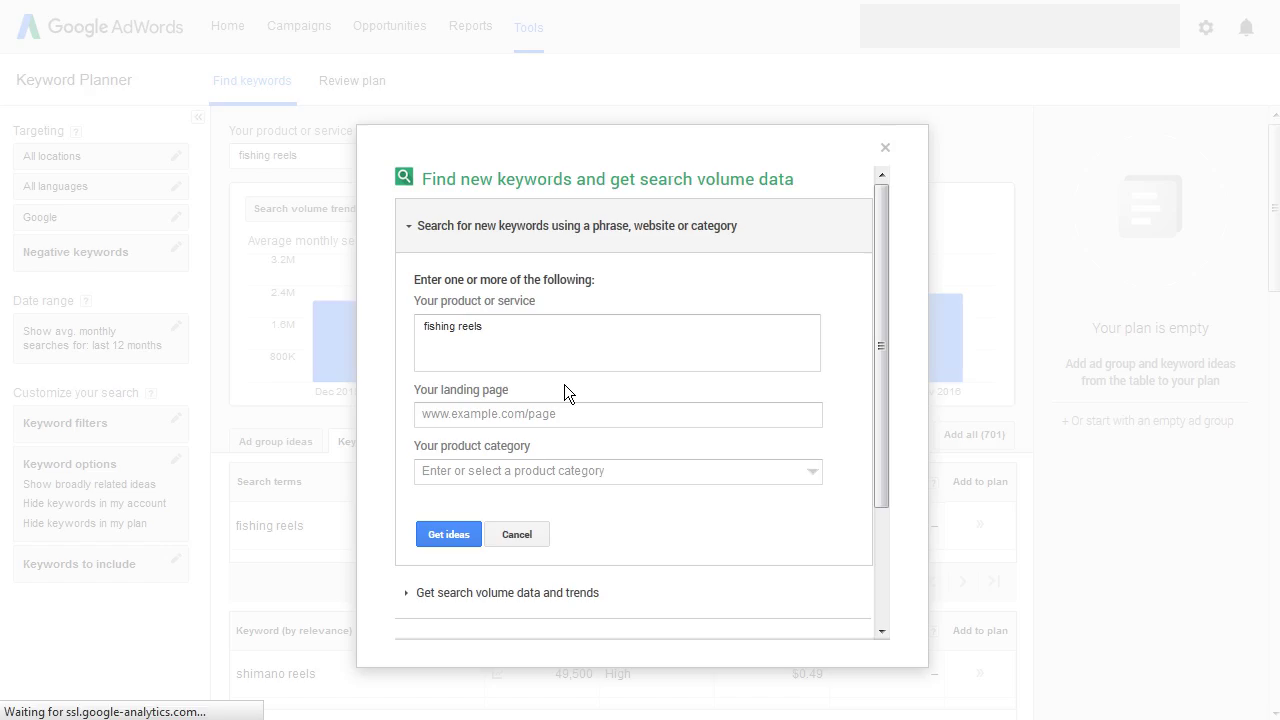
Step: Replace 'fishing reels' with 'fishing rod' and get keyword ideas
{"action": "left_click", "coordinate": [489, 323]}
{"action": "left_click_drag", "start_coordinate": [489, 323], "coordinate": [417, 325]}
{"action": "type", "text": "fishing rod"}
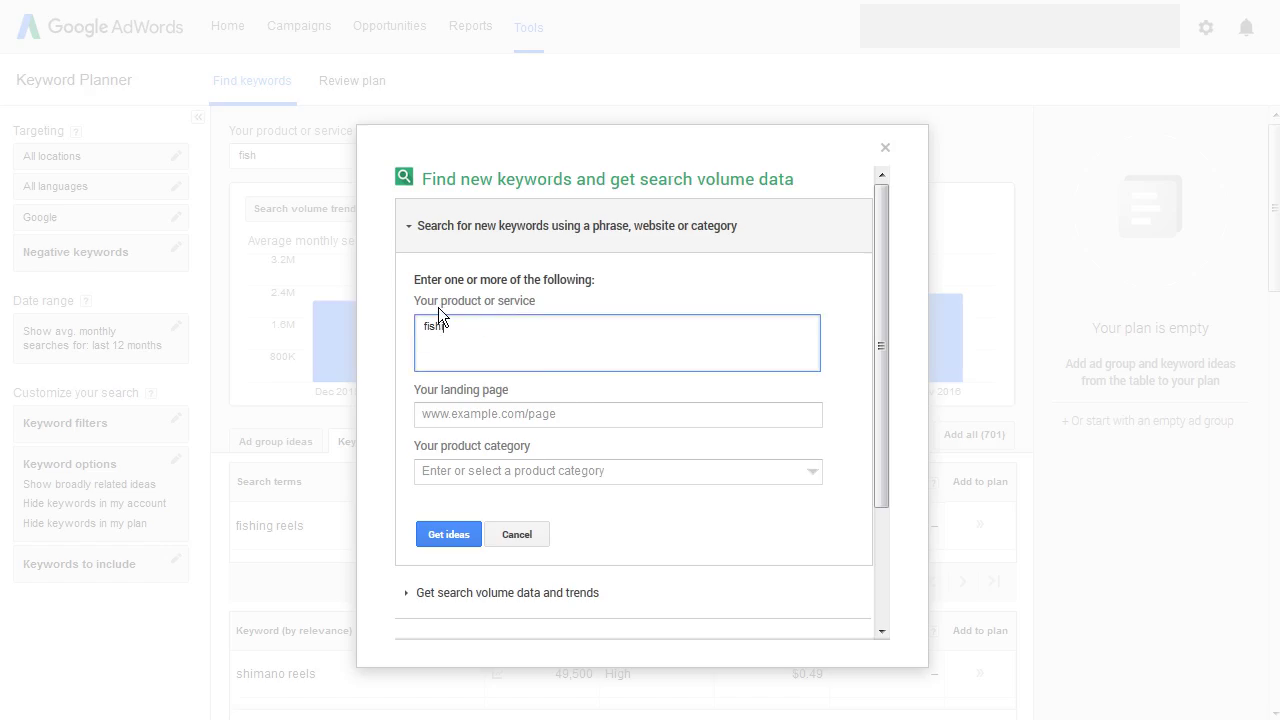
{"action": "left_click", "coordinate": [446, 530]}
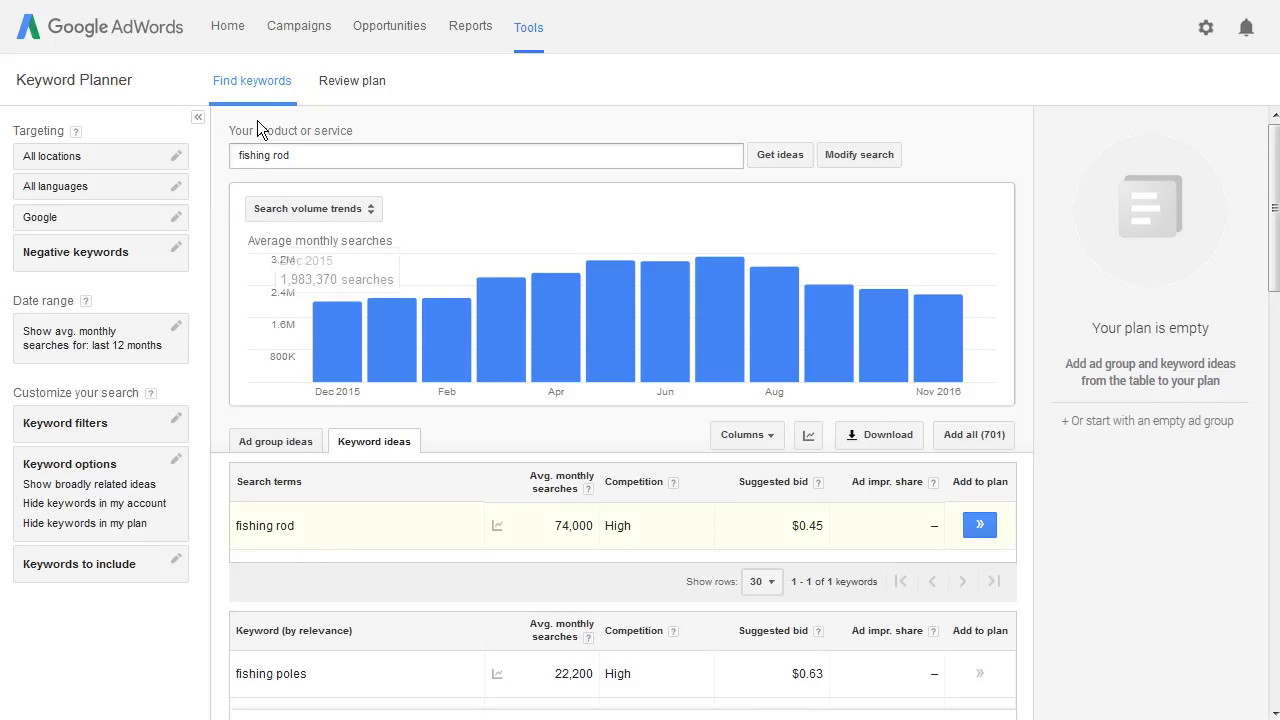
Step: Browse the 52 fishing rod ad group ideas, e.g. Fishing Pole at 59,700 searches and $0.68
{"action": "left_click", "coordinate": [276, 444]}
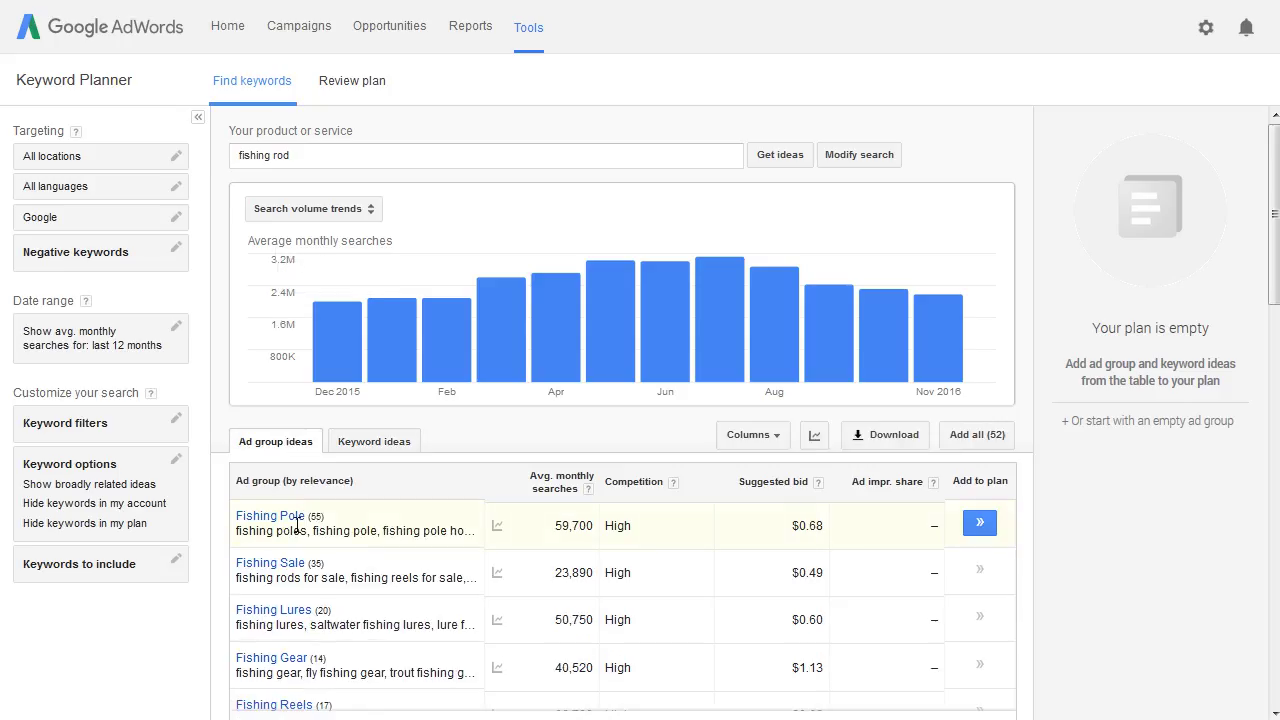
{"action": "left_click_drag", "start_coordinate": [1265, 228], "coordinate": [1271, 296]}
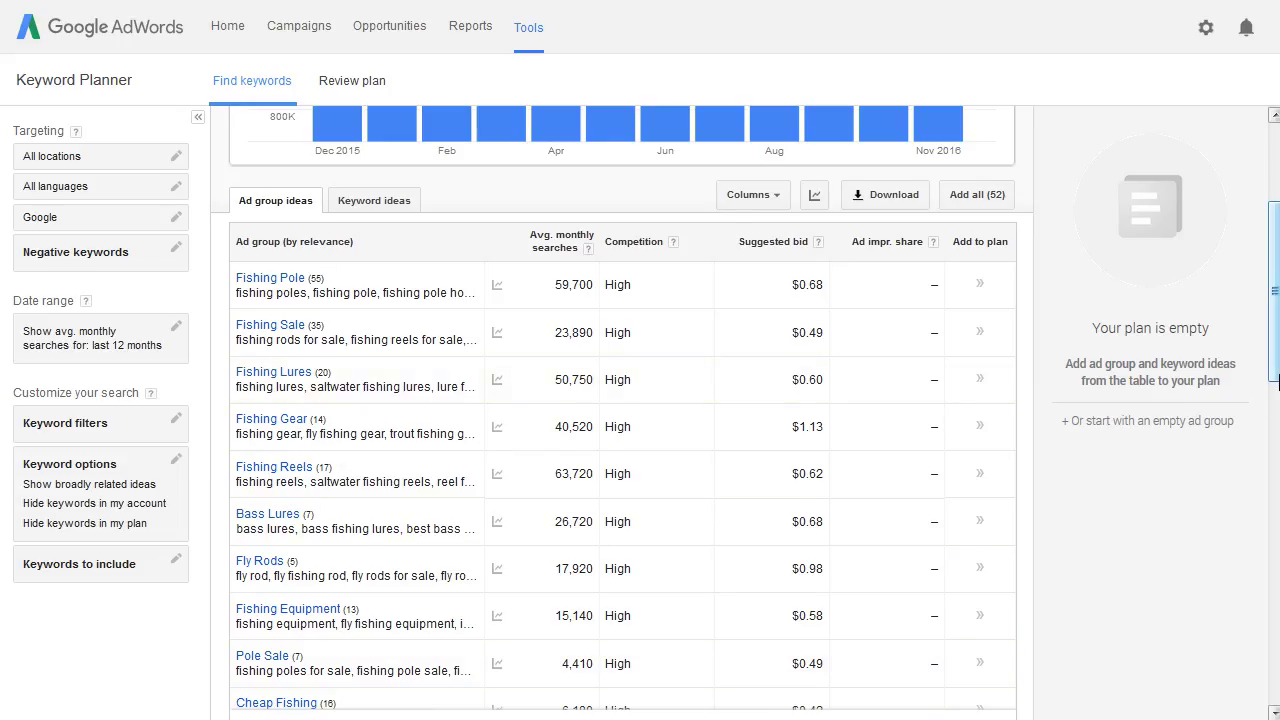
{"action": "left_click_drag", "start_coordinate": [1274, 312], "coordinate": [1275, 235]}
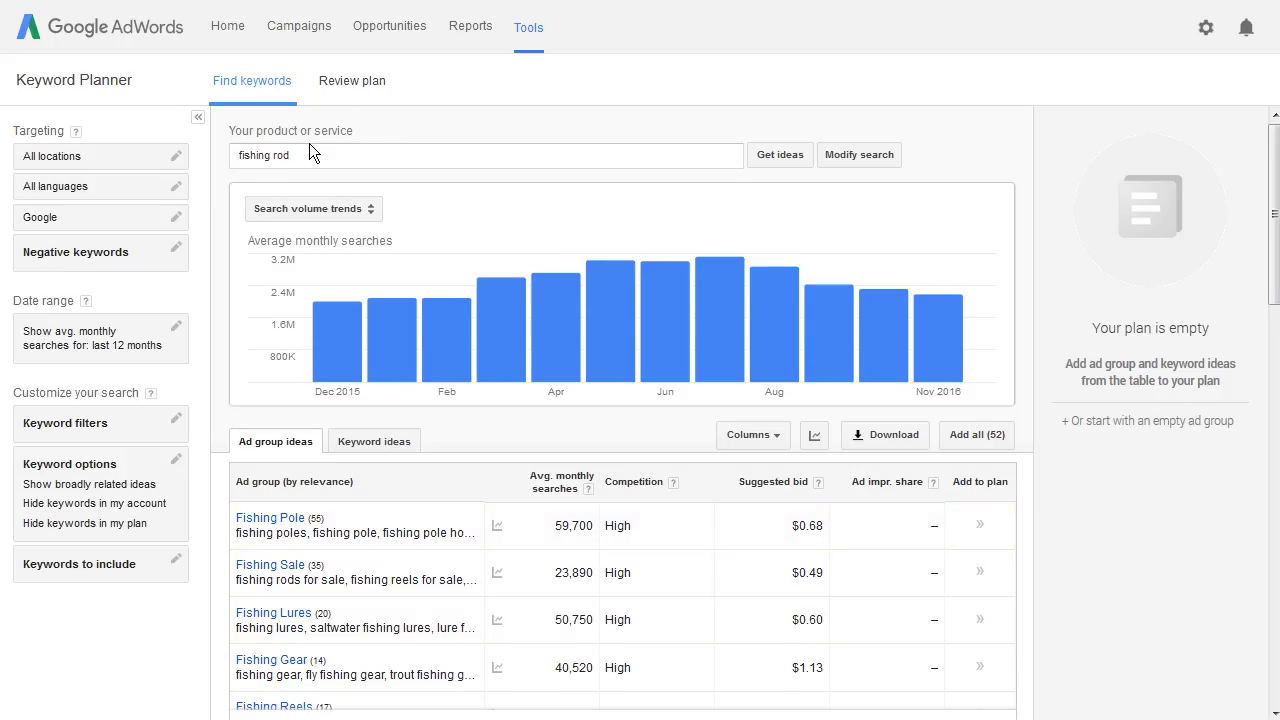
Step: Switch back to the Keyword ideas list for 'fishing rod', including fishing poles
{"action": "left_click", "coordinate": [386, 450]}
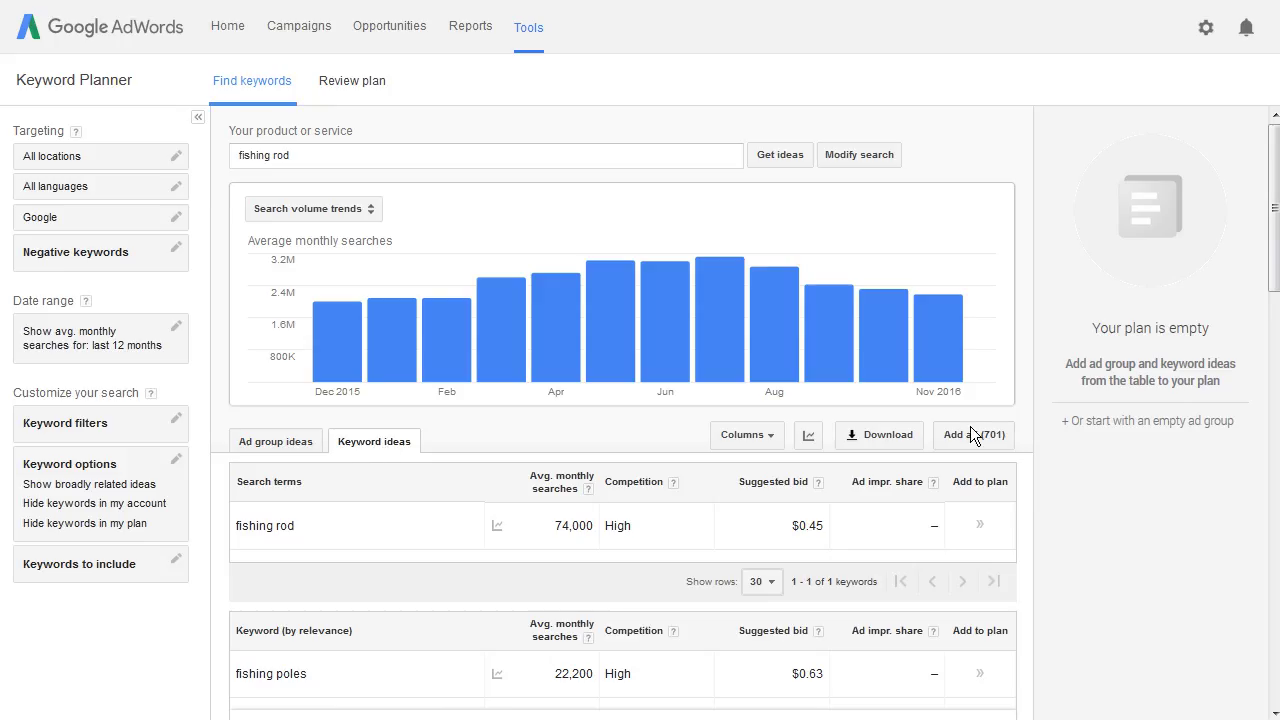